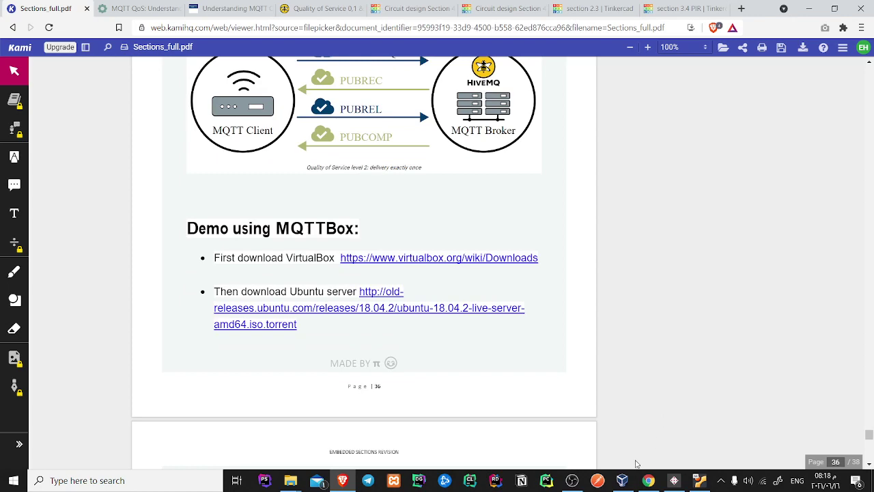
Read the MQTTBox demo section of the Kami PDF, then bring MQTTBox to the front
scroll(483, 369, "down", 1)
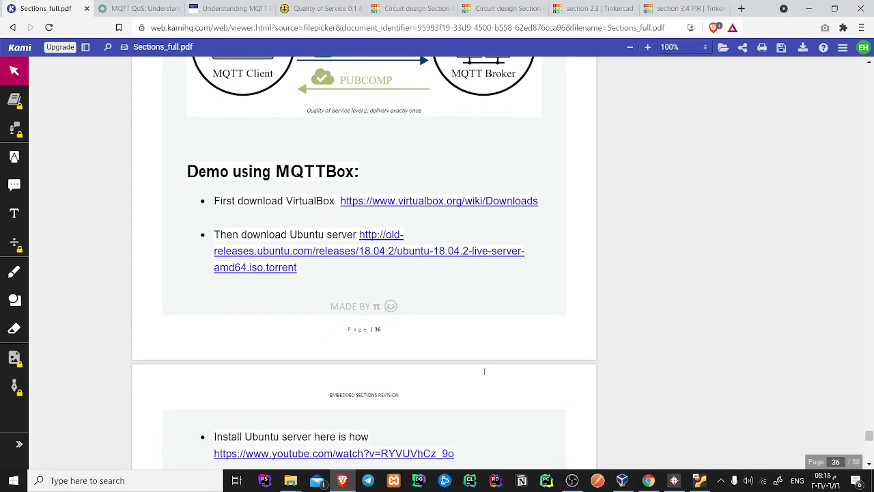
scroll(491, 373, "down", 1)
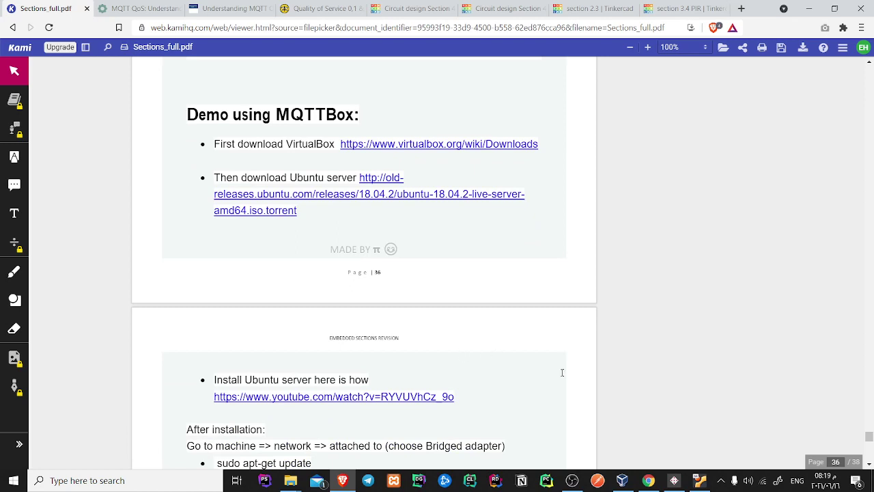
left_click(674, 481)
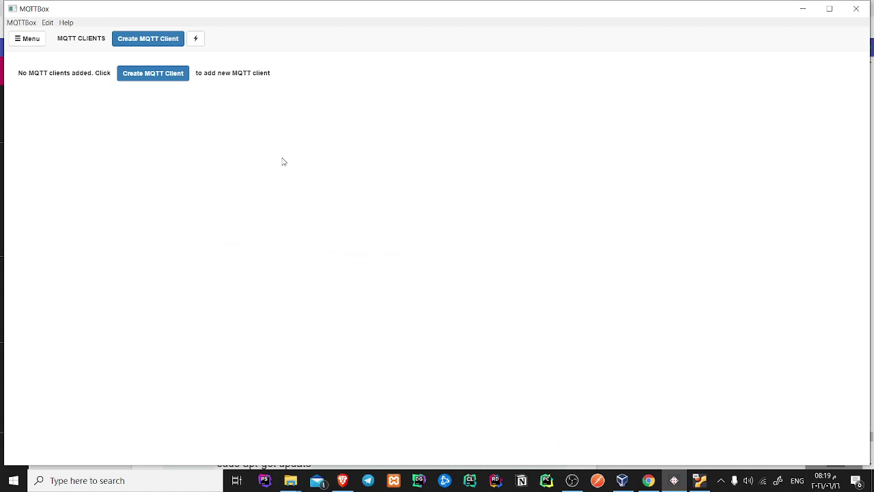
Dismiss the keyboard and mouse notices on the MQTT_TEST VM console, then return to MQTTBox
left_click(698, 482)
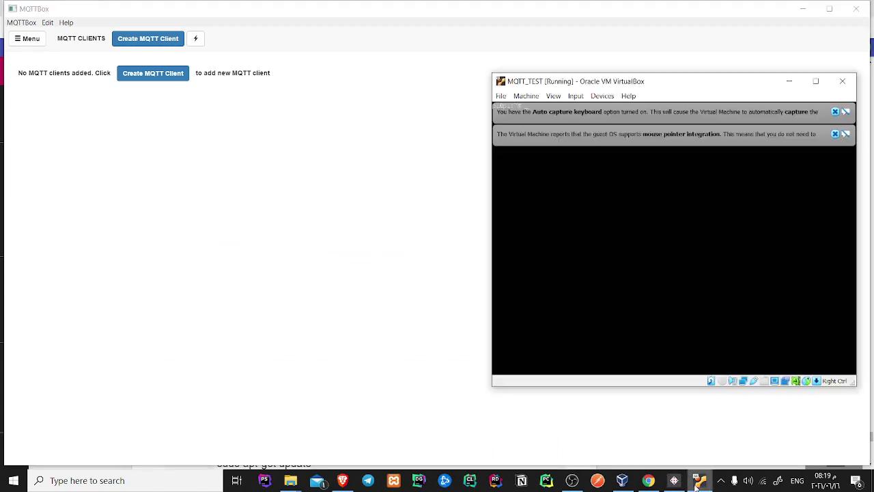
left_click(834, 112)
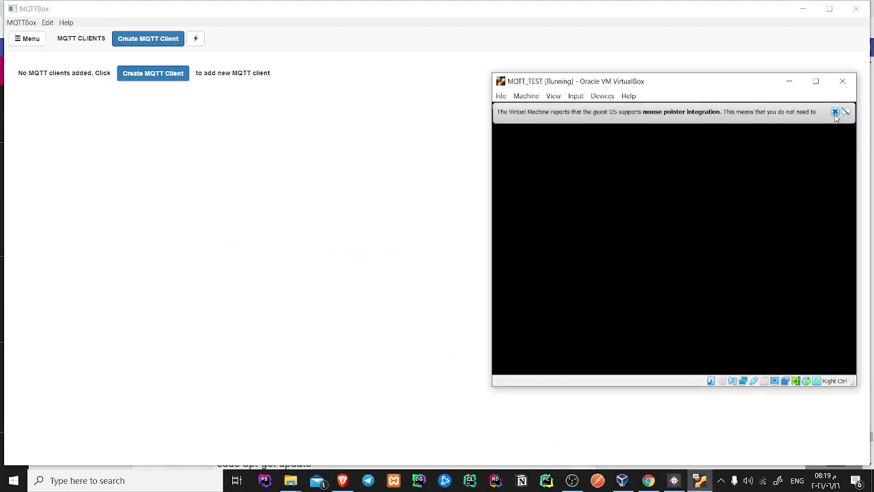
left_click(835, 112)
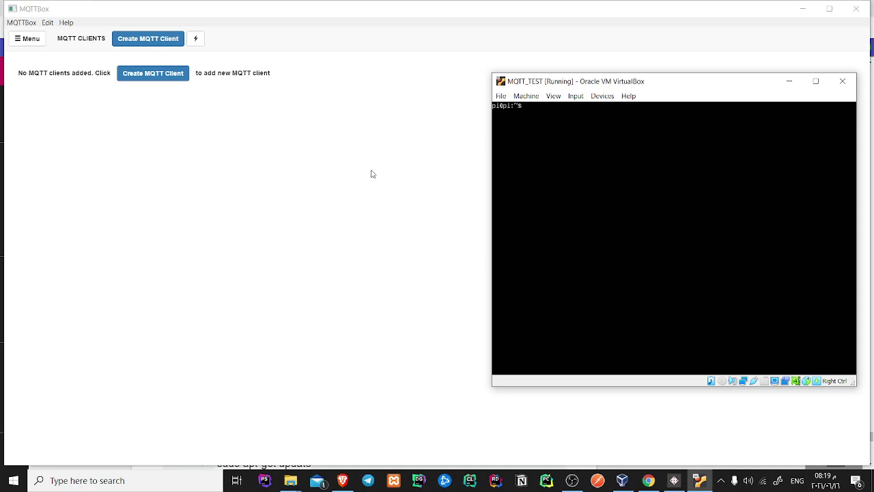
left_click(369, 236)
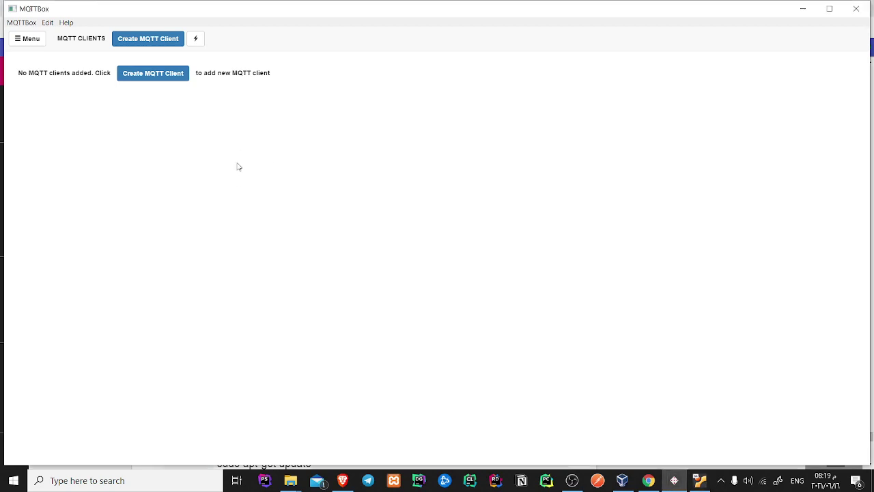
Start a new MQTT client and run hostname -I in the VM terminal to get its address
left_click(141, 82)
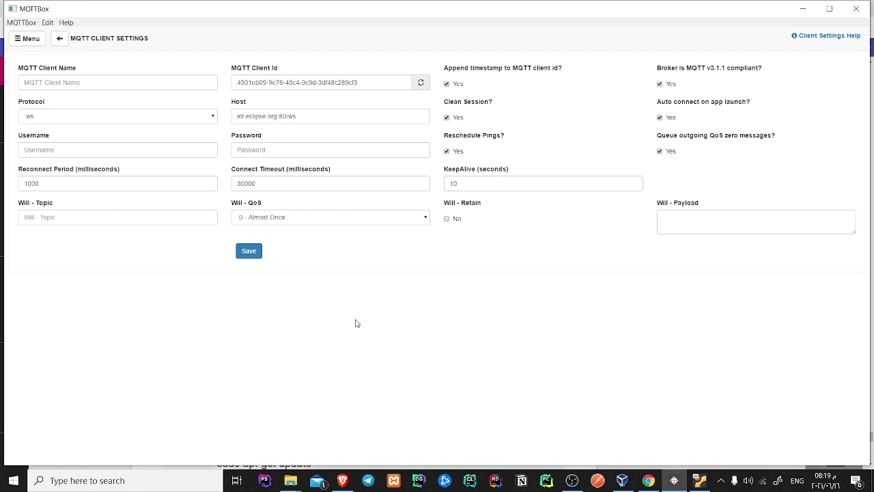
left_click(699, 480)
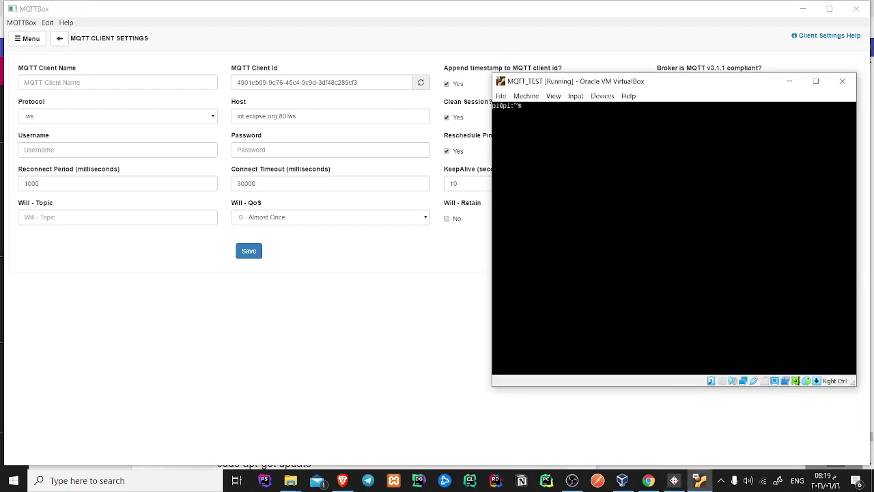
type("host")
type("name -I")
key("Return")
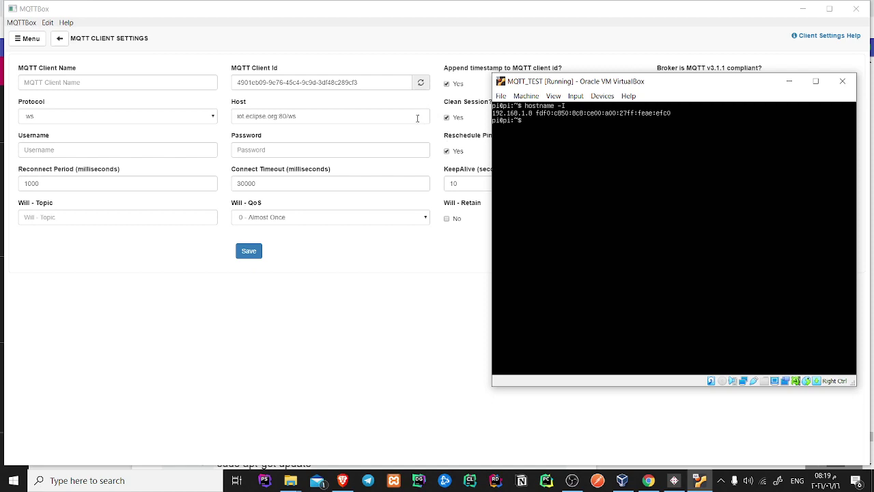
Replace the client's Host with 192.168.1.8:1883
left_click(273, 112)
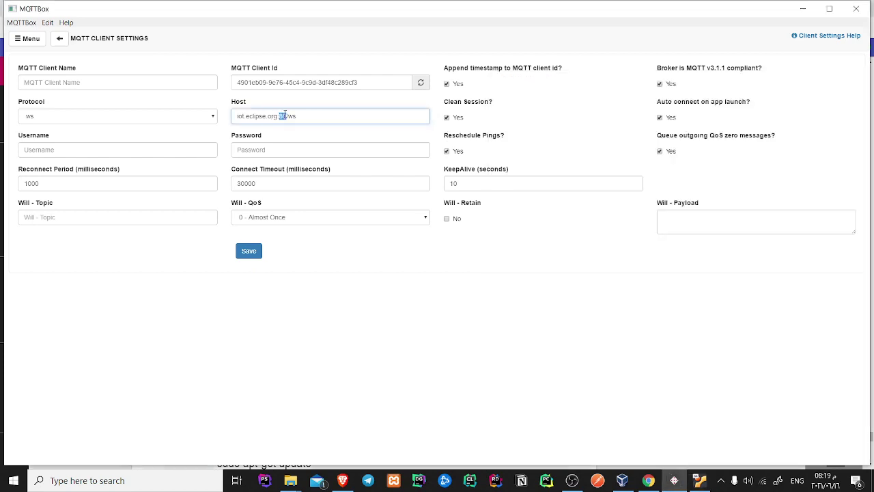
triple_click(284, 116)
type("192.168.1.8")
key("alt+Tab")
key("alt+Tab")
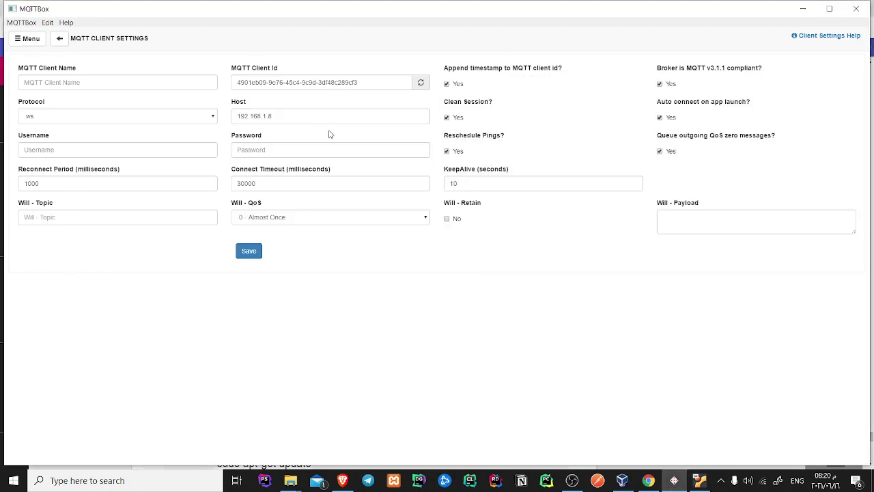
left_click(340, 116)
type(":")
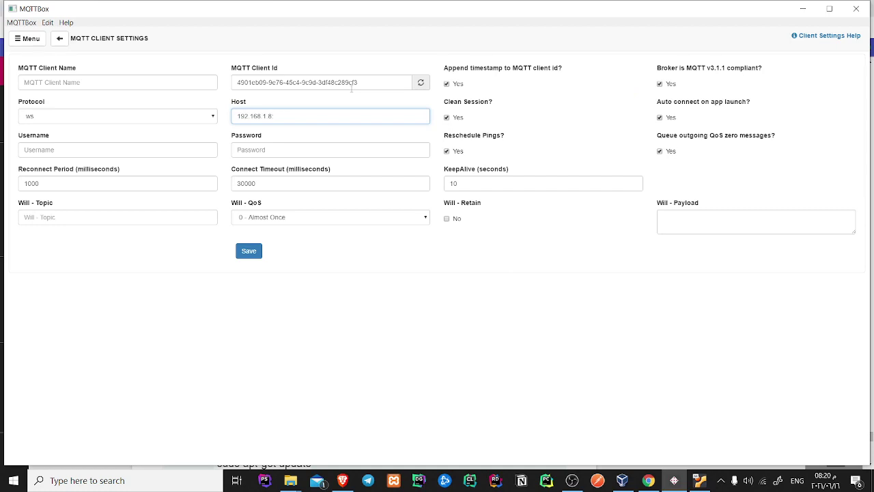
type("1883")
left_click(342, 478)
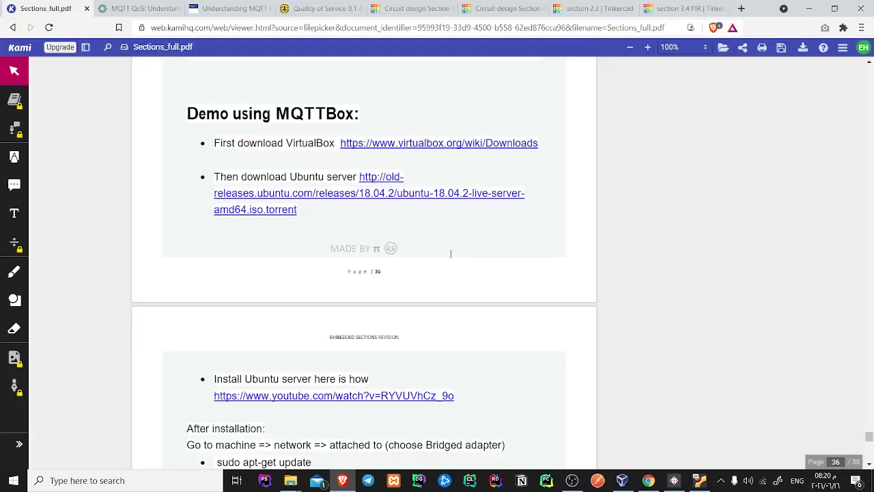
scroll(445, 233, "down", 3)
scroll(239, 250, "down", 2)
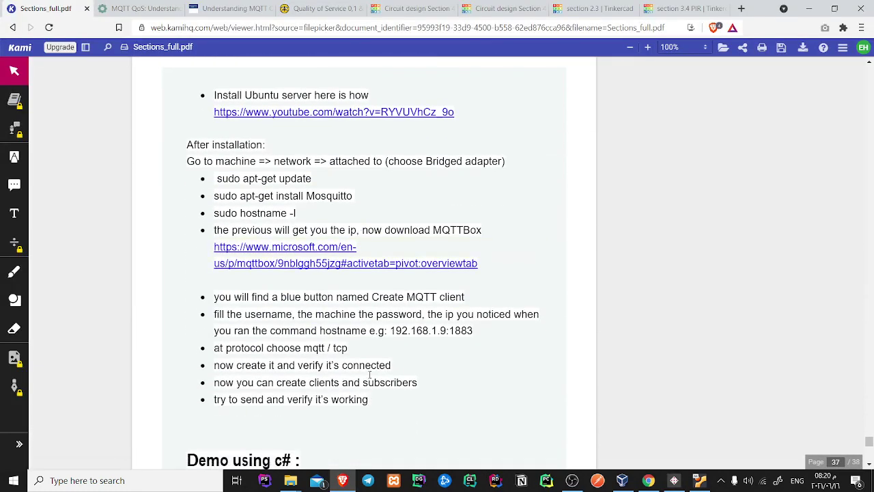
scroll(410, 305, "down", 1)
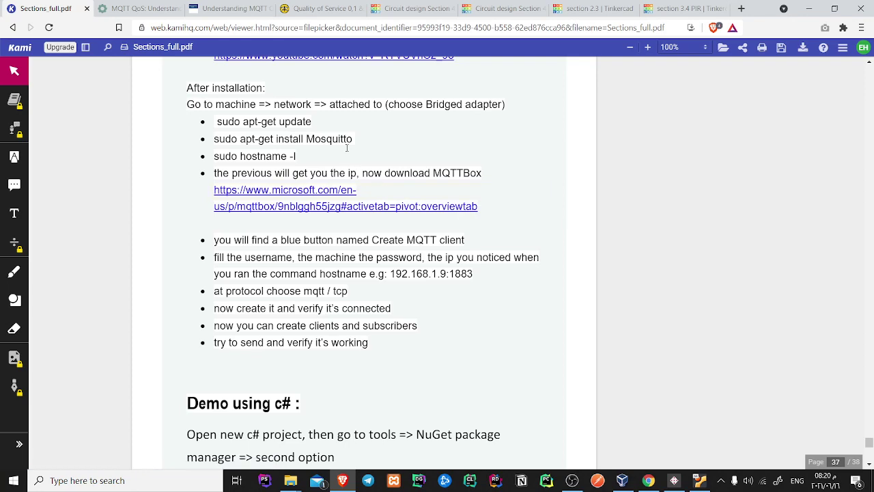
double_click(462, 274)
left_click(521, 305)
left_click(809, 9)
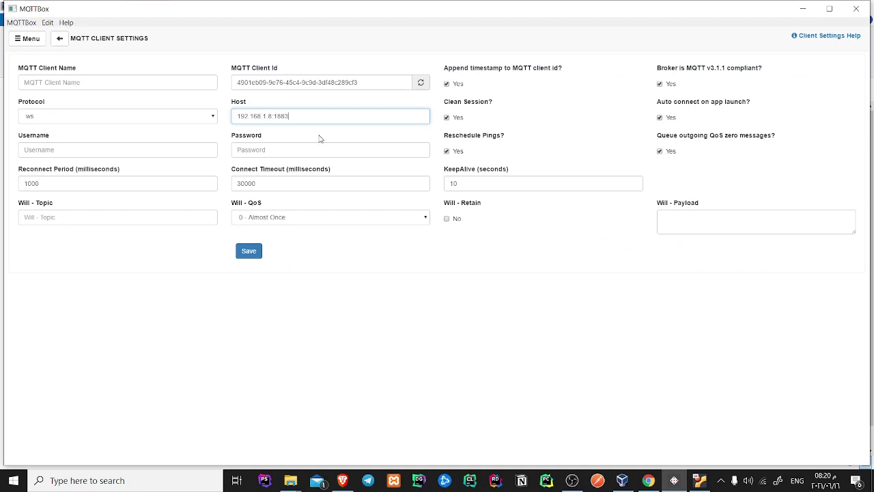
Name the client MyHome and choose the mqtt / tcp protocol
double_click(286, 116)
left_click(152, 80)
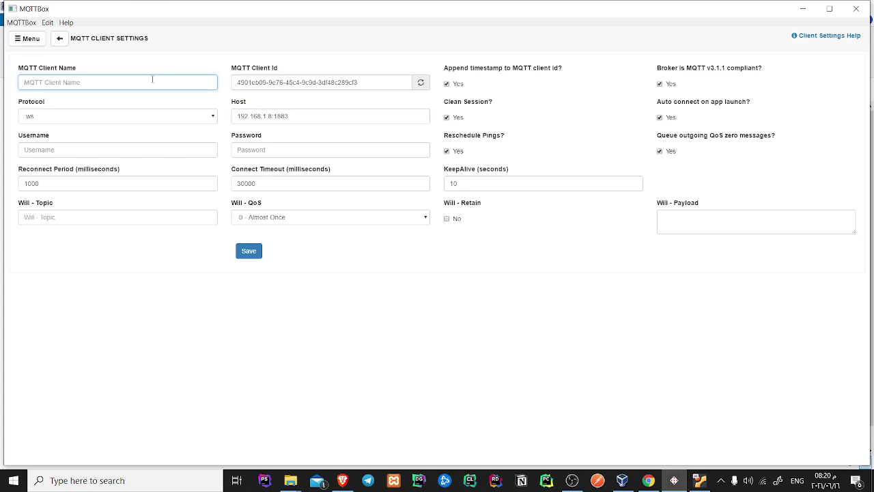
type("MyHome")
left_click(95, 116)
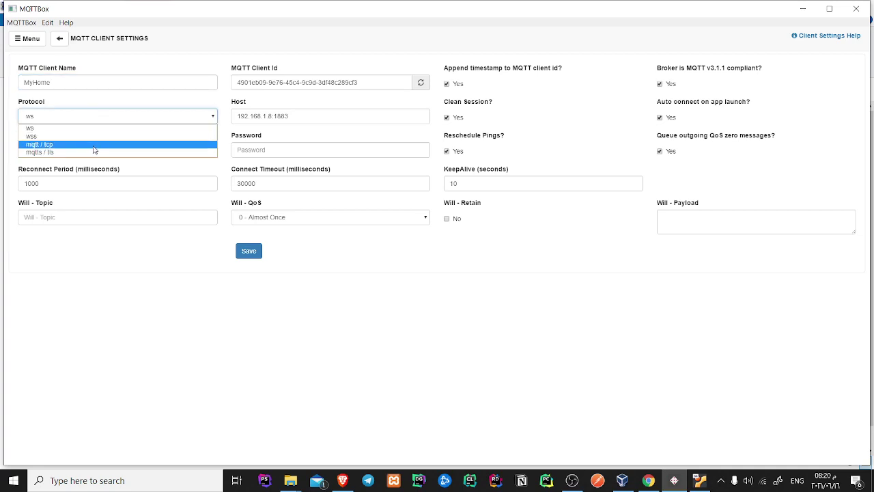
left_click(94, 144)
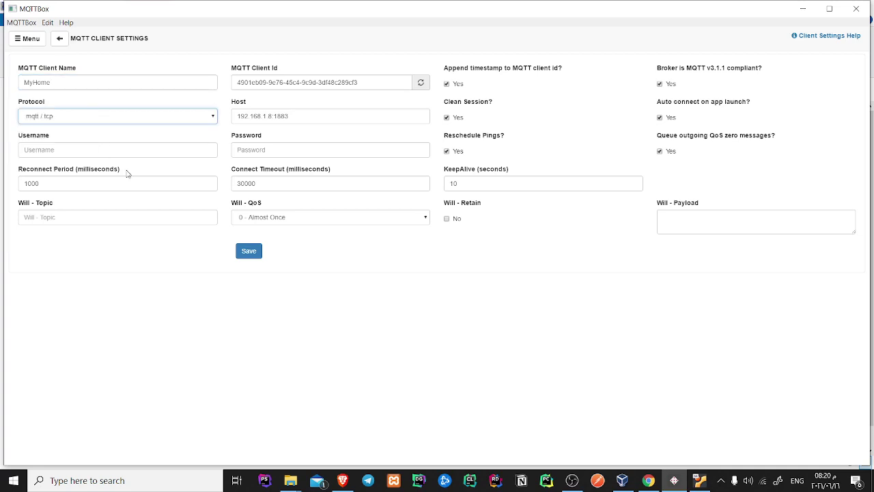
Enter the VM login's username and password, checking the VM terminal for the details
left_click(67, 152)
type("p")
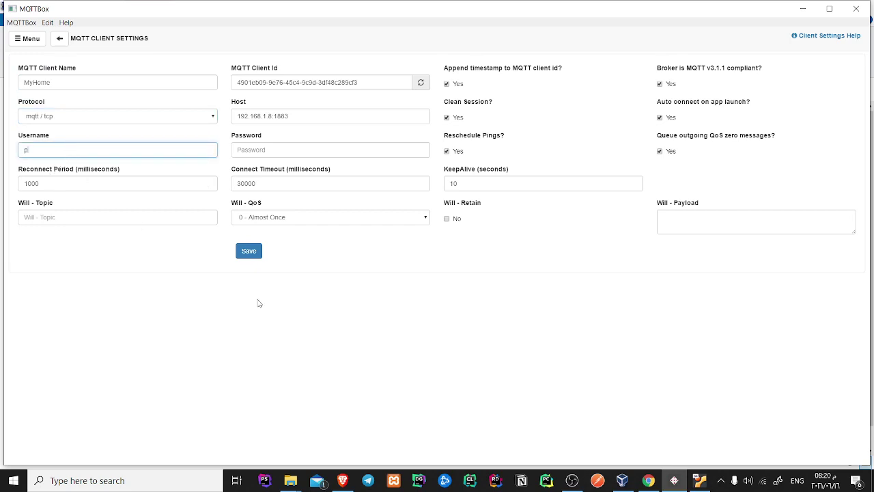
left_click(697, 482)
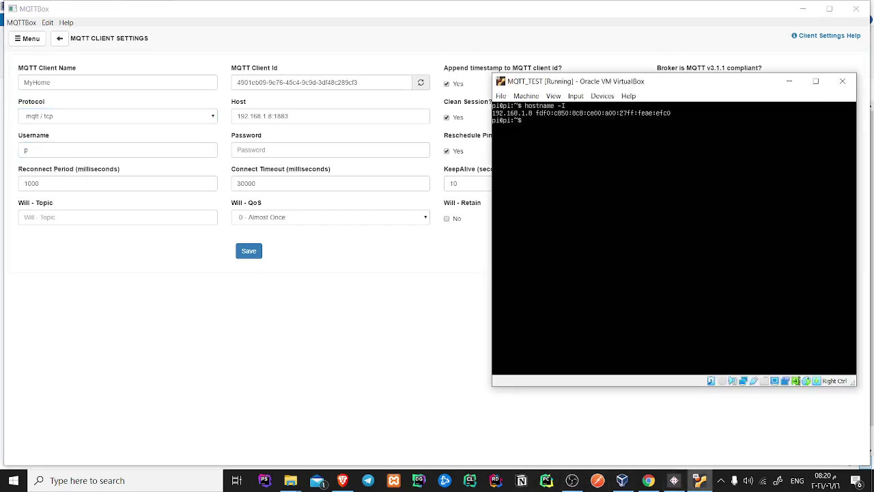
left_click(68, 149)
left_click(320, 149)
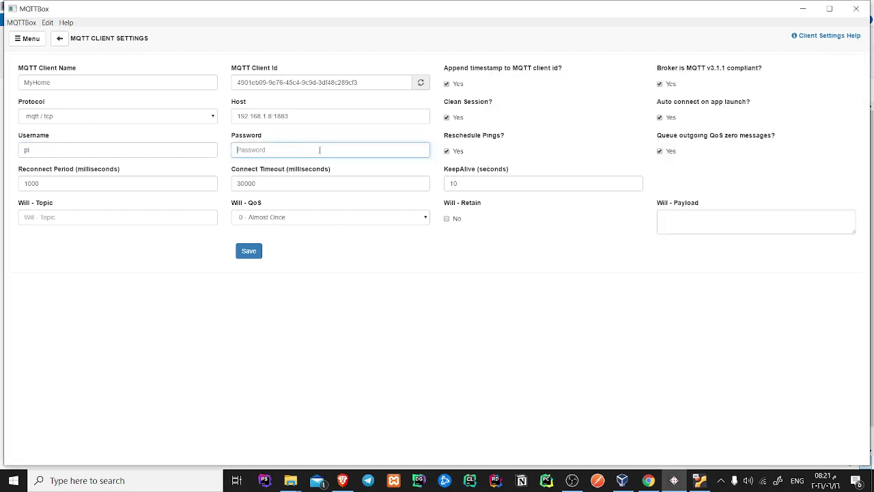
type("1234567890")
Save and connect the client, then enter the publish topic /home/sensor/temp
left_click(250, 252)
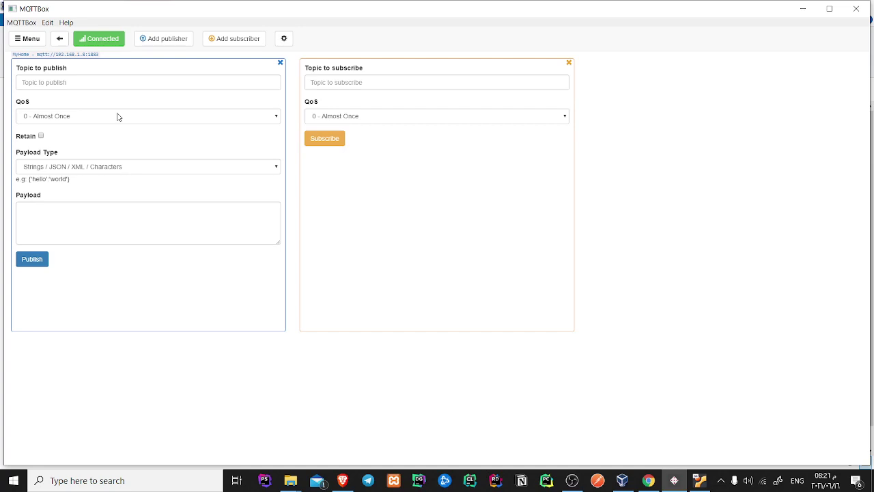
left_click(147, 82)
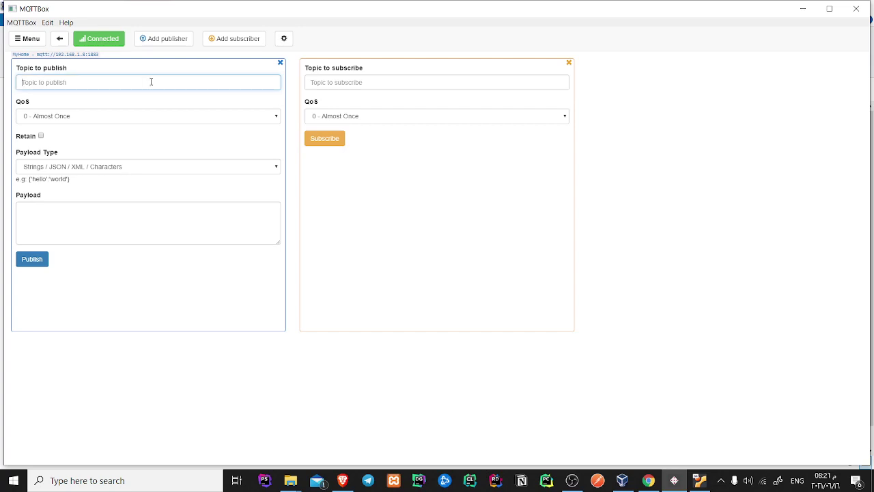
type("/home/sensor/temp")
double_click(87, 83)
double_click(53, 83)
left_click_drag(88, 83, 20, 83)
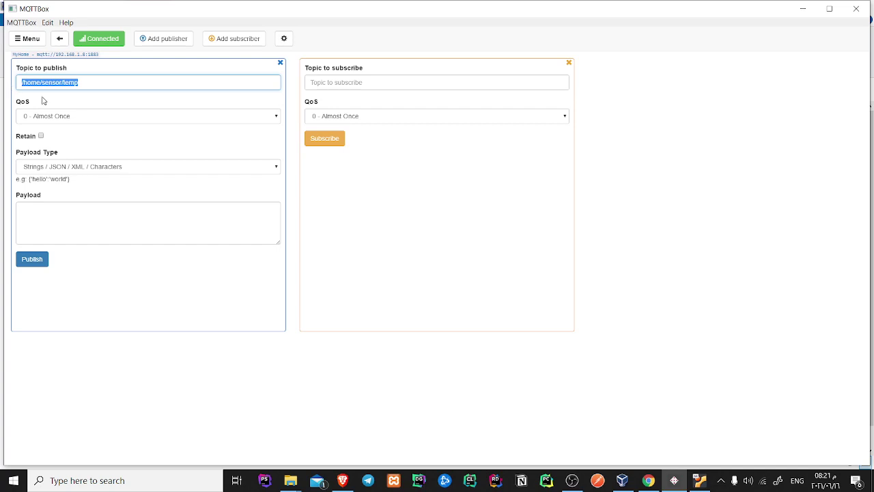
Publish the payload 70 F to /home/sensor/temp
left_click(120, 227)
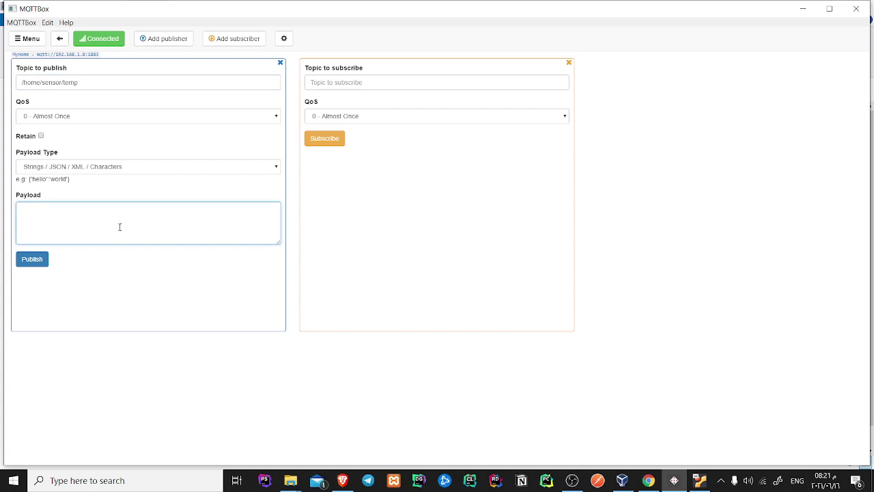
type("70 F")
left_click(31, 259)
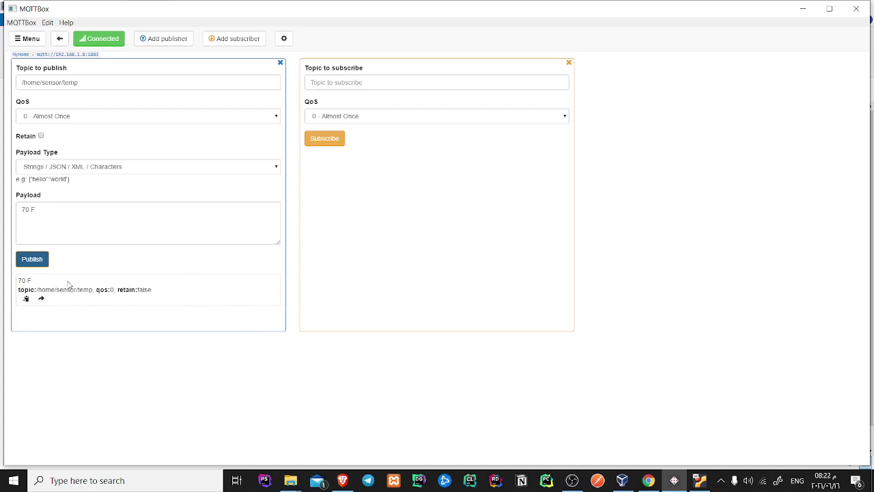
left_click(398, 81)
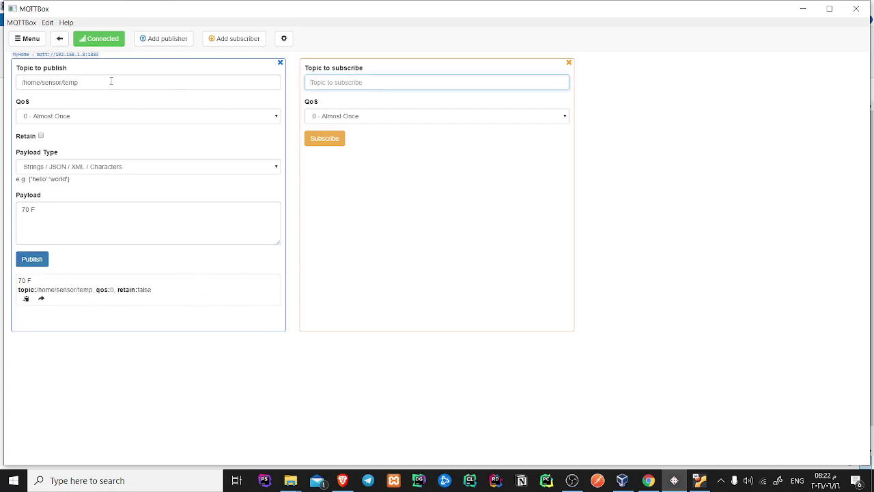
Subscribe the panel to /home/sensor/temp using the copied publish topic
triple_click(114, 80)
key("ctrl+c")
left_click(468, 84)
key("ctrl+v")
left_click(341, 141)
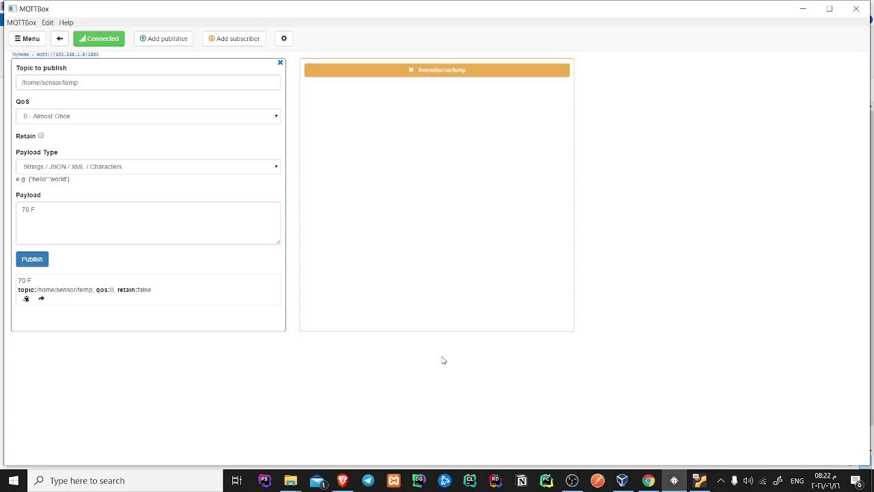
Publish 70 F twice so both messages appear in the subscriber panel
left_click(155, 217)
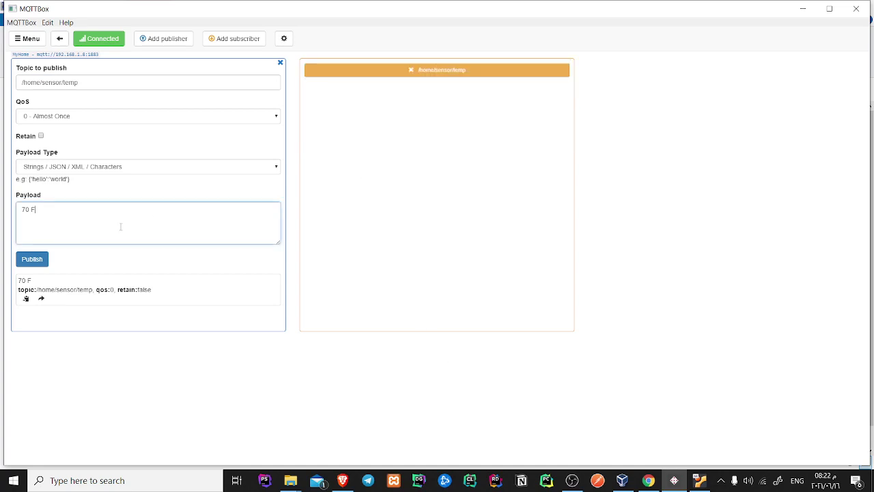
left_click(32, 260)
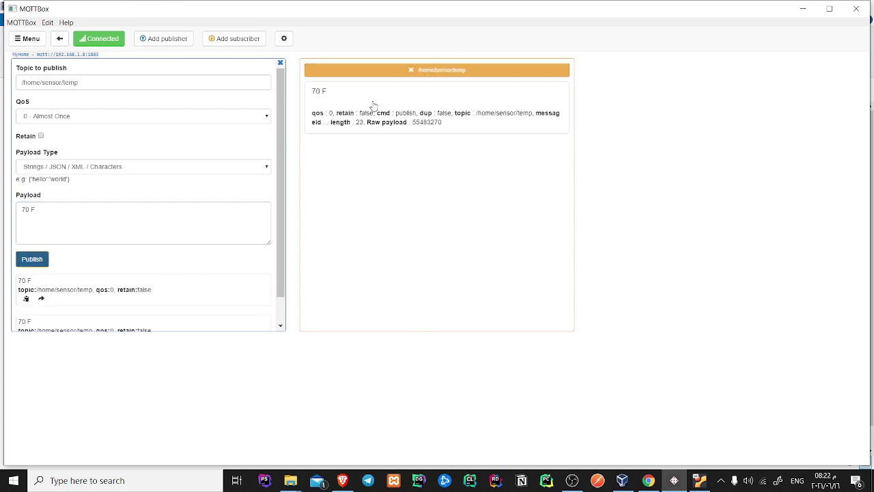
left_click(59, 221)
key("ctrl+a")
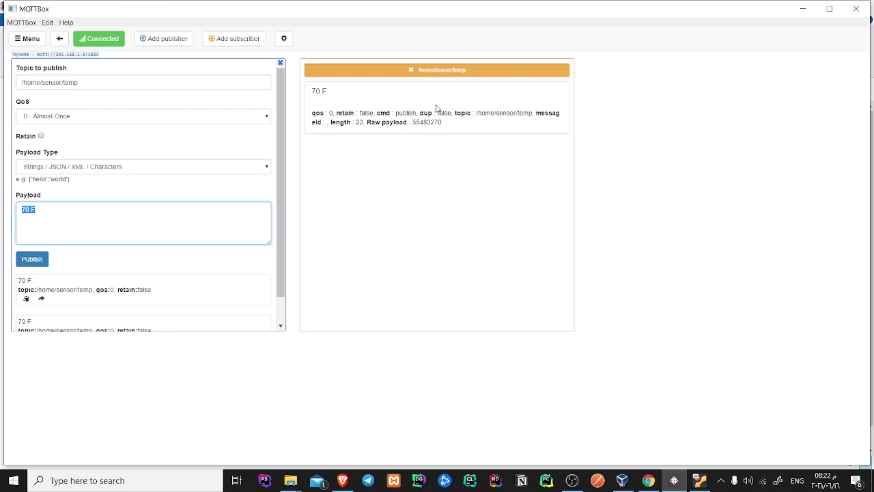
left_click(20, 260)
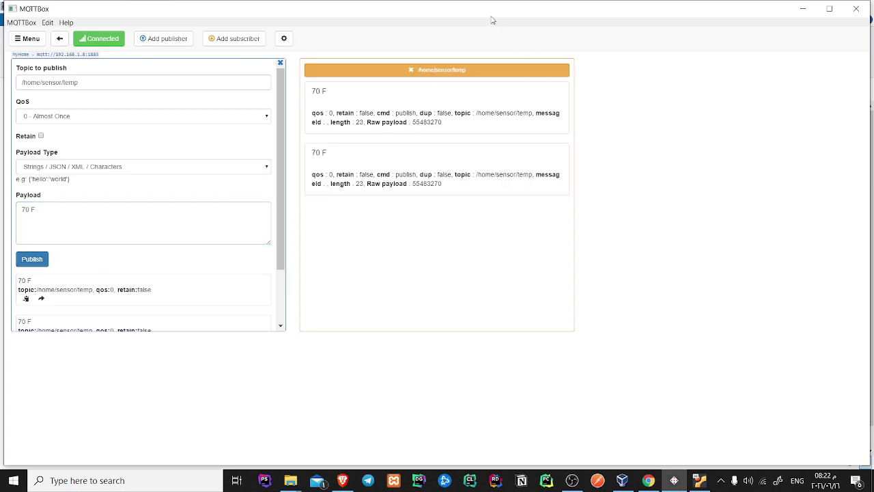
Add a second subscriber panel subscribed to /home/sensor/temp
left_click(253, 39)
left_click(659, 81)
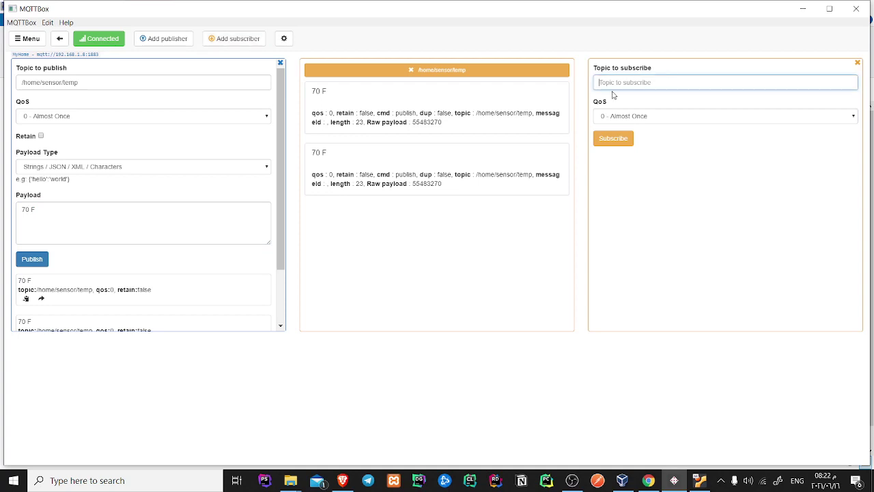
double_click(161, 83)
key("ctrl+a")
key("ctrl+c")
left_click(709, 81)
key("ctrl+v")
left_click(623, 140)
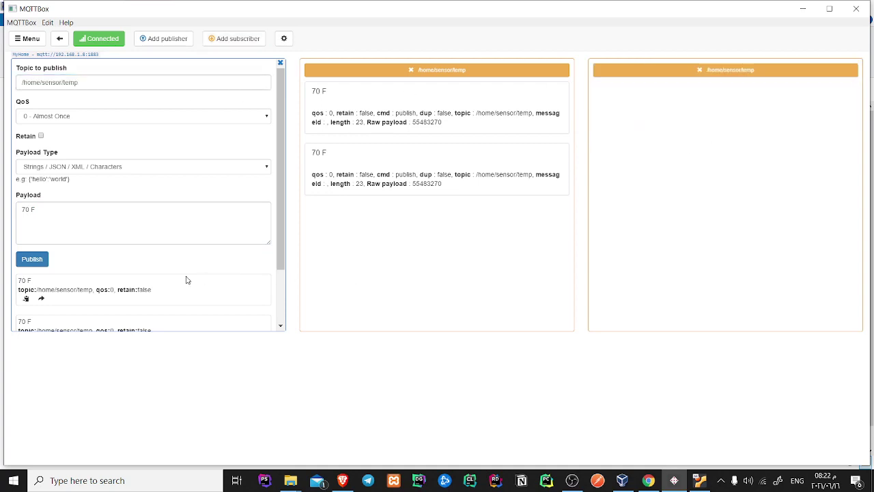
Publish 70 F, then change the payload to 71 F and publish it
left_click(165, 217)
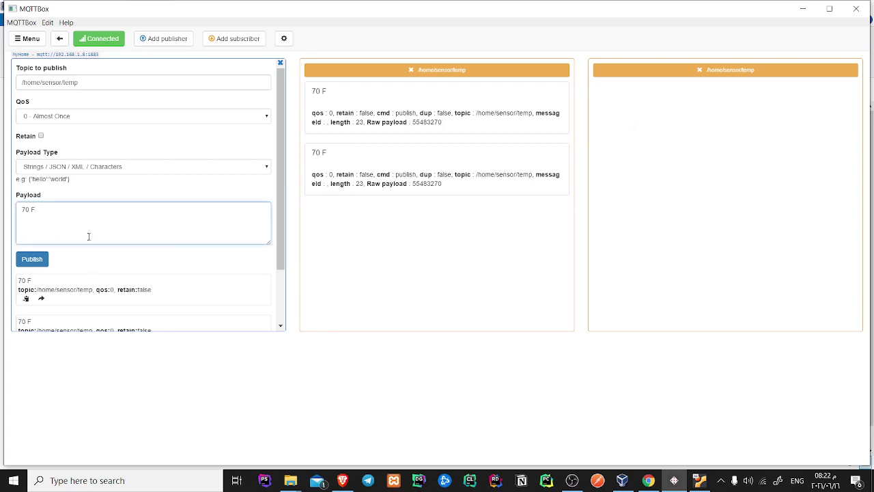
left_click(32, 259)
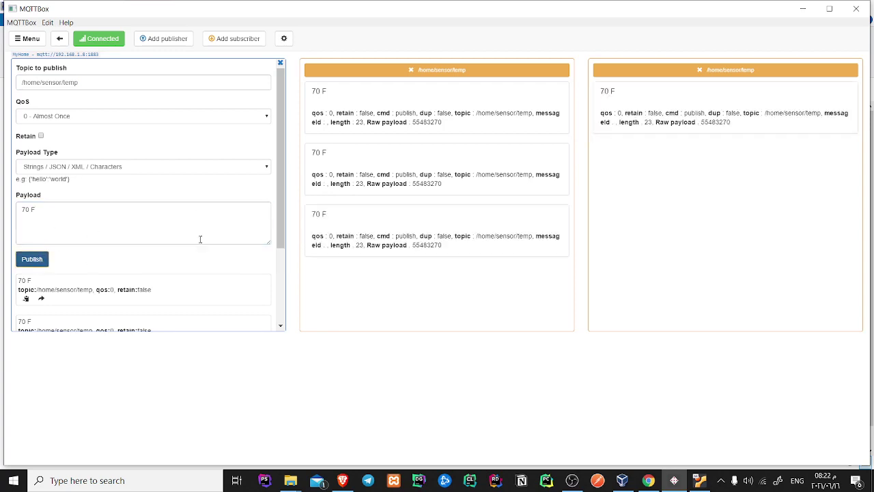
left_click(31, 211)
key("BackSpace")
type("1")
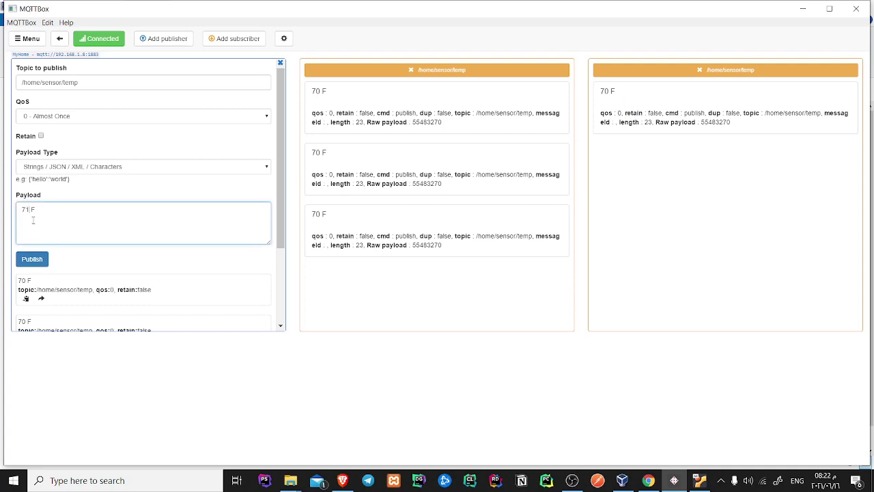
left_click(32, 259)
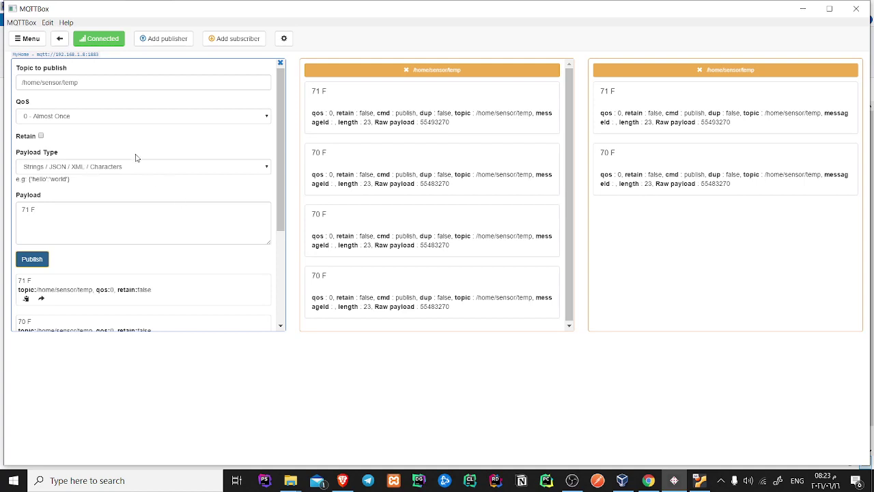
Publish 71 F twice more to both subscribers, then bring up Visual Studio's Create a new project dialog
left_click(102, 218)
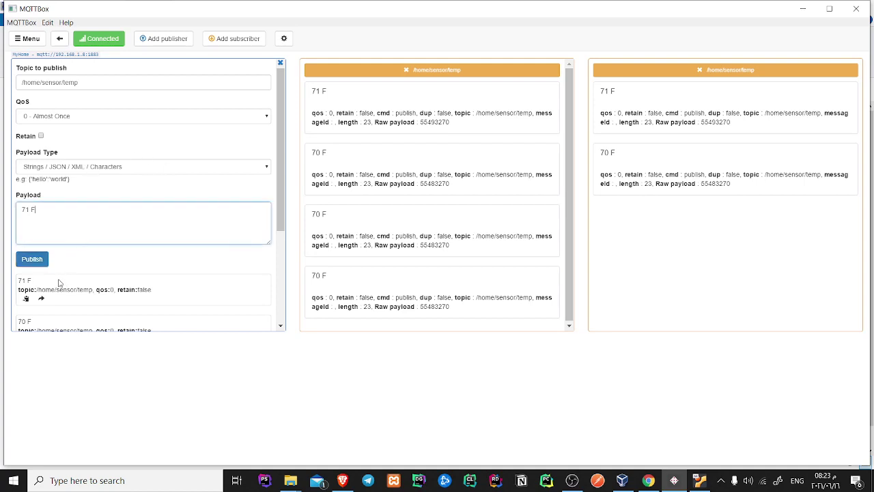
left_click(41, 265)
left_click(46, 265)
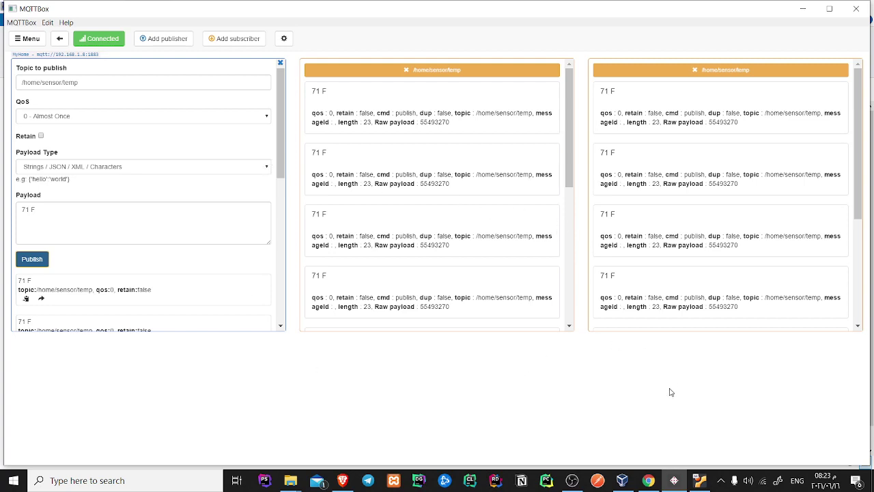
left_click(572, 480)
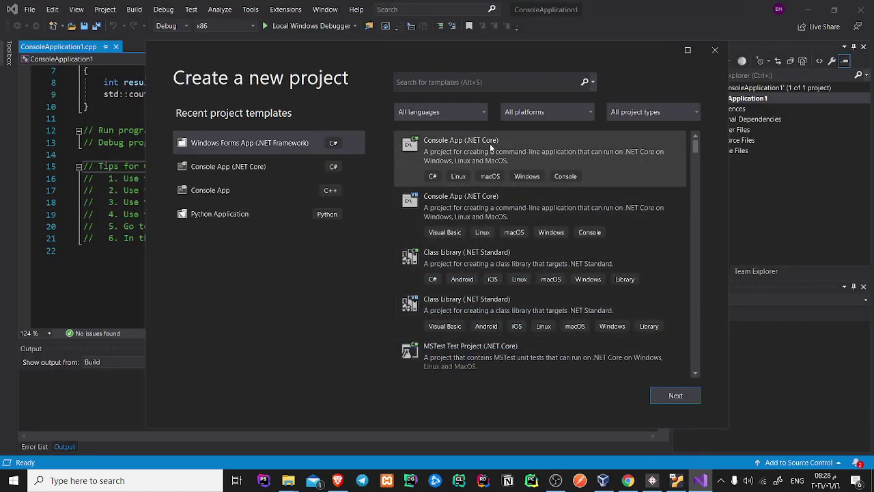
Create a C# Console App (.NET Core) project, keeping the default name ConsoleApp2
left_click(536, 145)
left_click(676, 396)
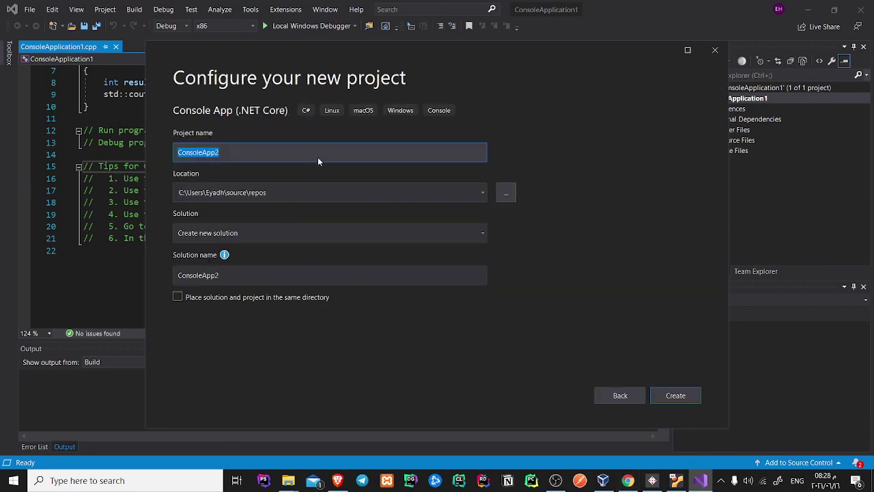
left_click(666, 396)
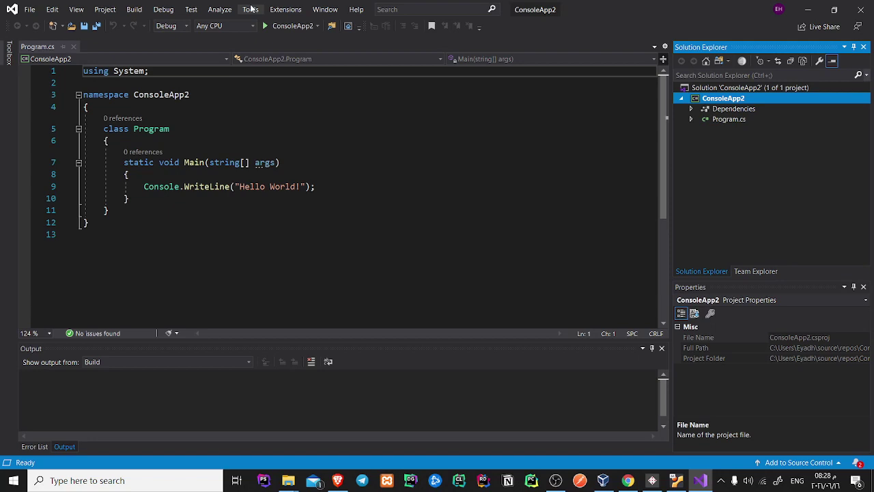
Open Tools > NuGet Package Manager > Manage NuGet Packages for Solution
left_click(251, 9)
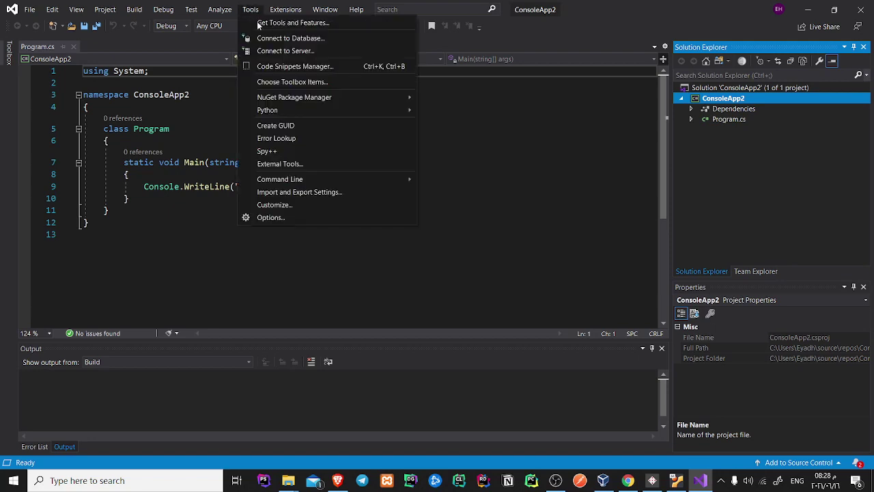
left_click(262, 8)
left_click(262, 9)
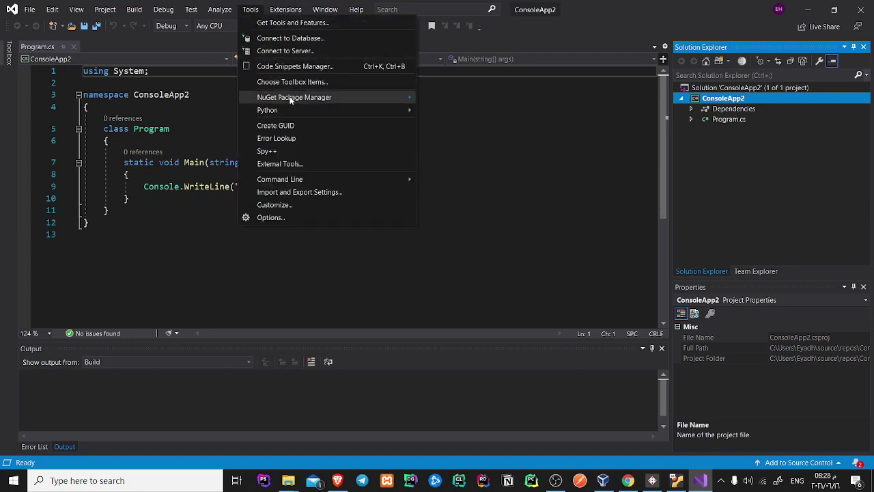
mouse_move(337, 97)
left_click(459, 112)
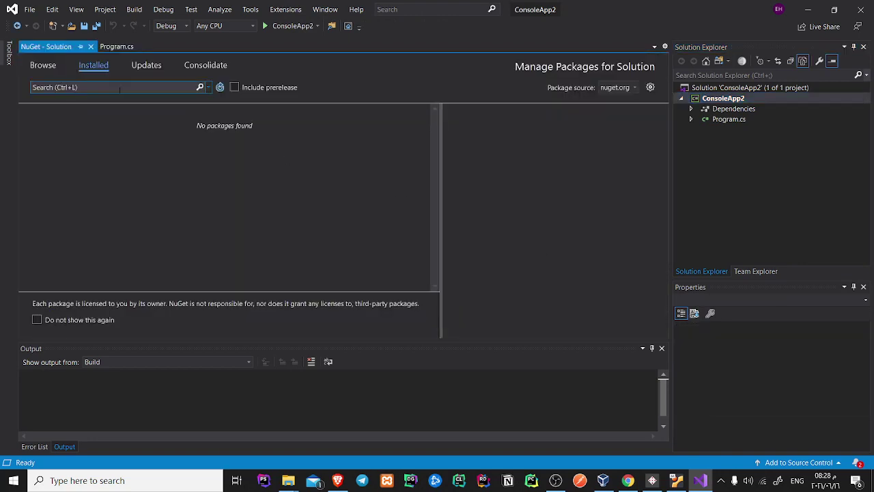
Search nuget.org for mqtt packages on the Browse tab
left_click(121, 90)
type("mq")
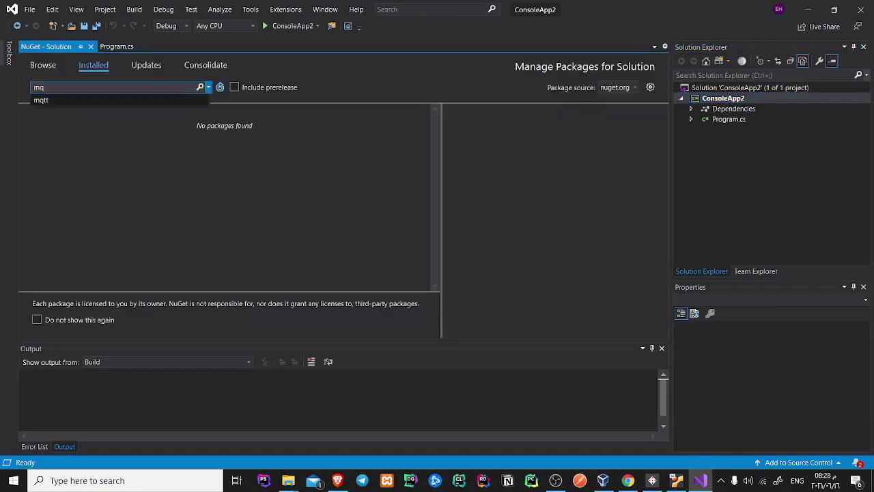
left_click(73, 99)
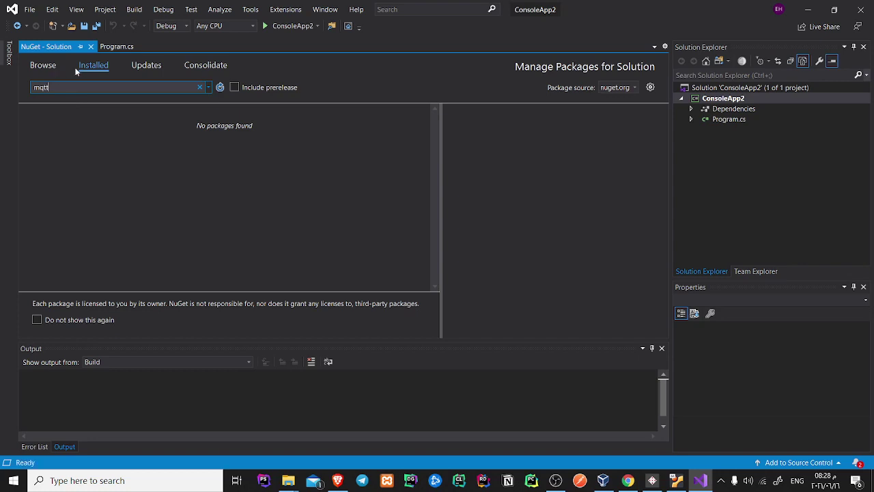
left_click(43, 65)
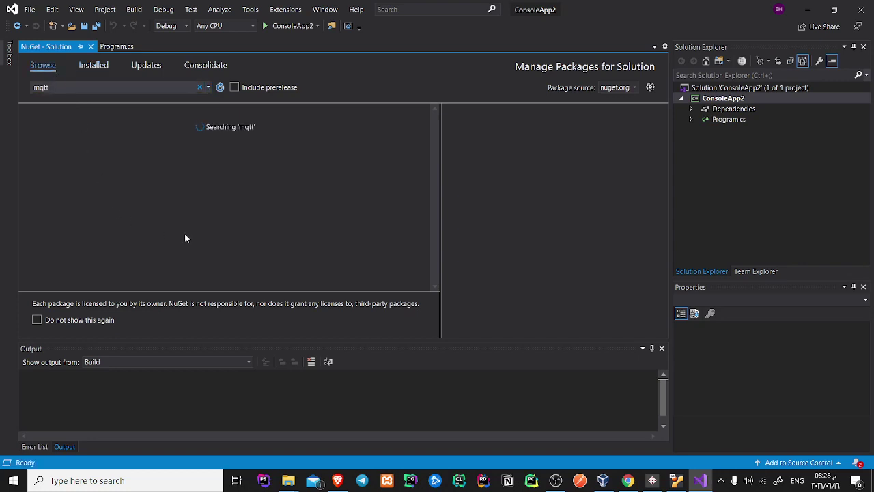